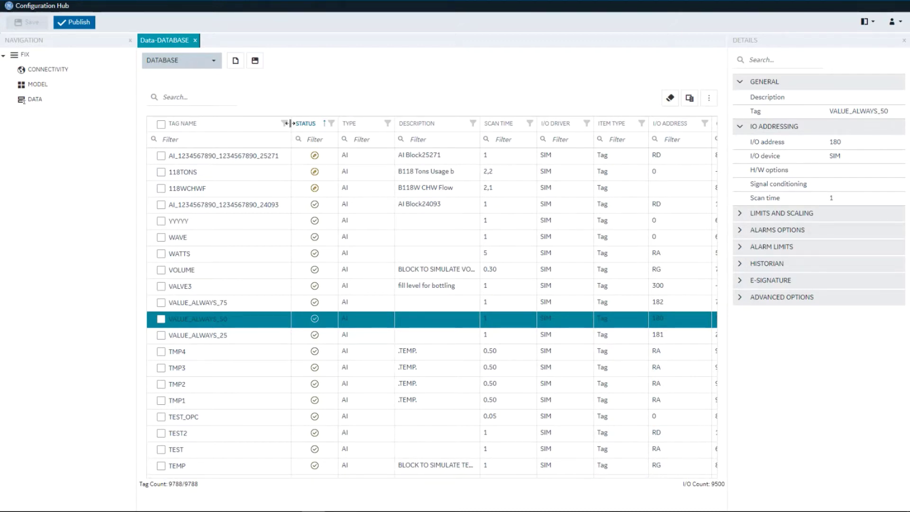
# Step through the tags from WAVE to VALUE_ALWAYS_25 and expand its limits and scaling.
pyautogui.click(196, 242)
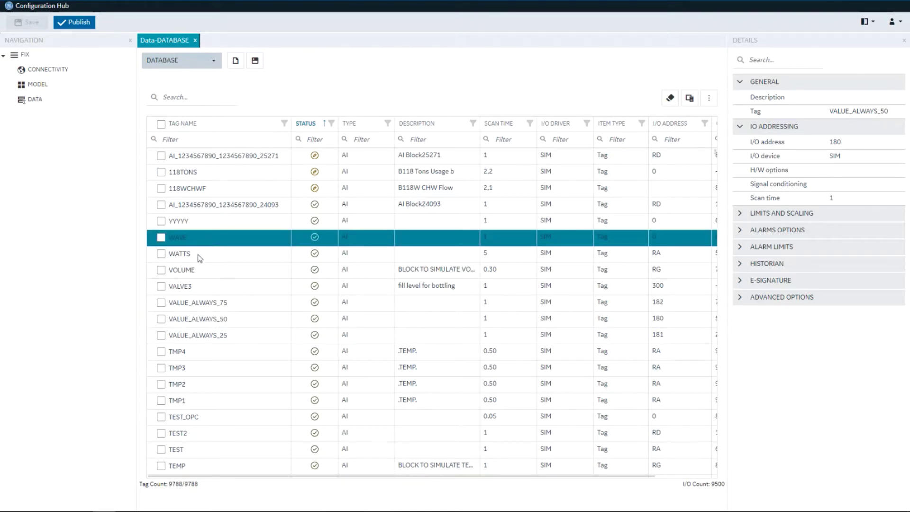
pyautogui.click(199, 257)
pyautogui.click(202, 274)
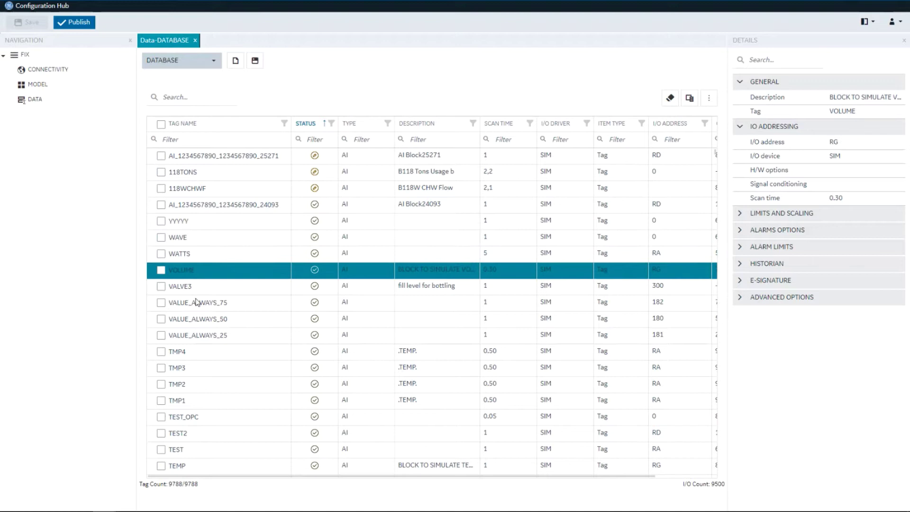
pyautogui.click(197, 287)
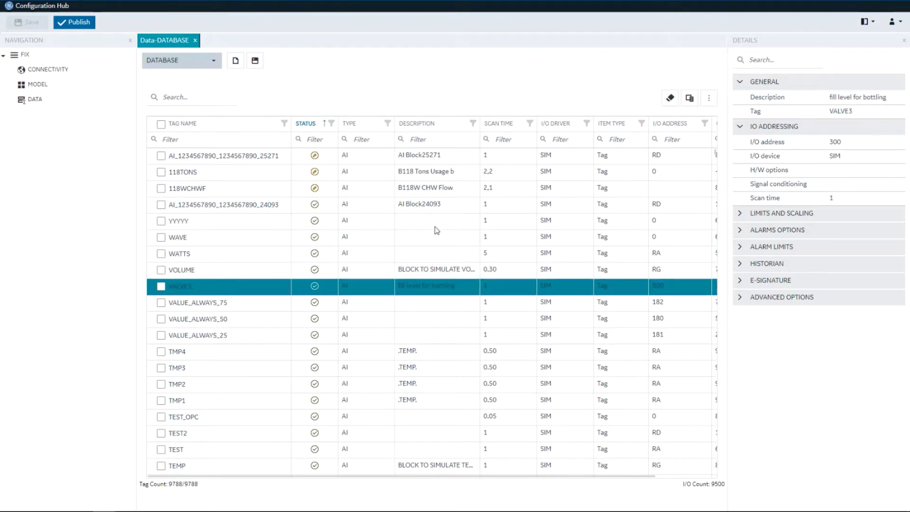
pyautogui.click(231, 305)
pyautogui.click(230, 322)
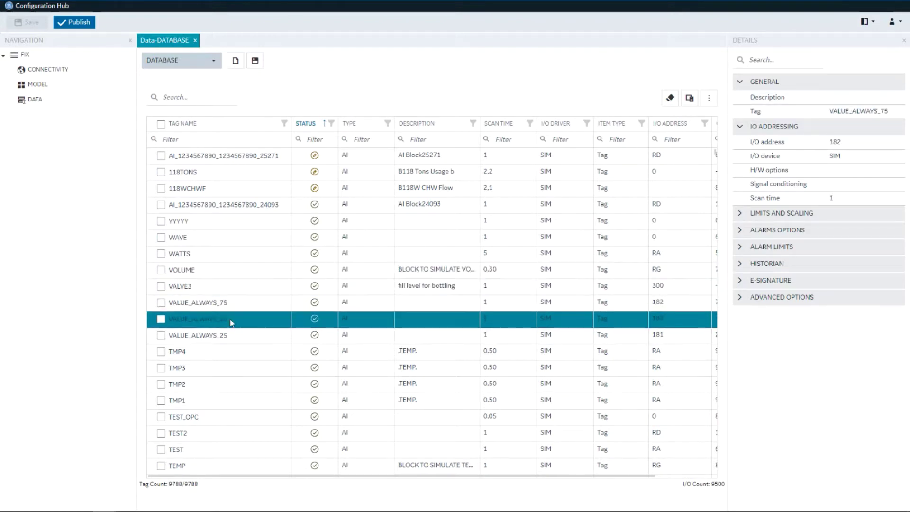
pyautogui.click(228, 339)
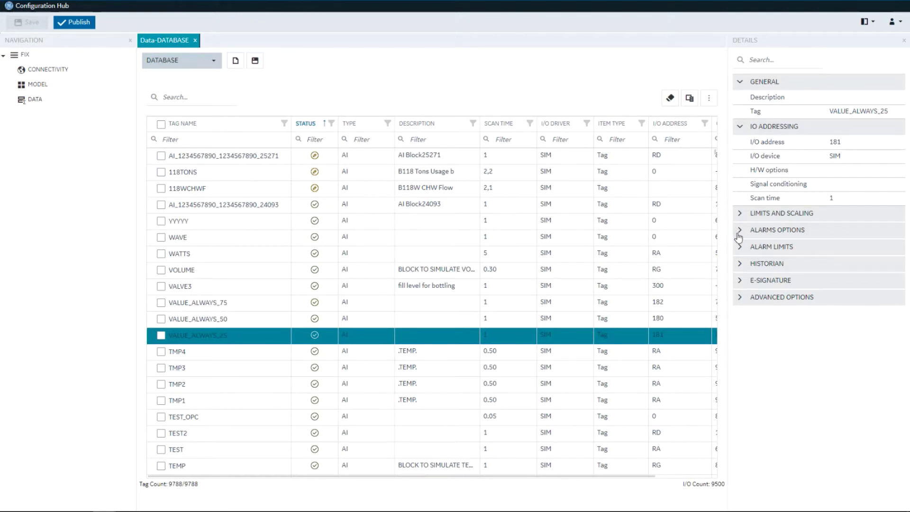
pyautogui.click(738, 213)
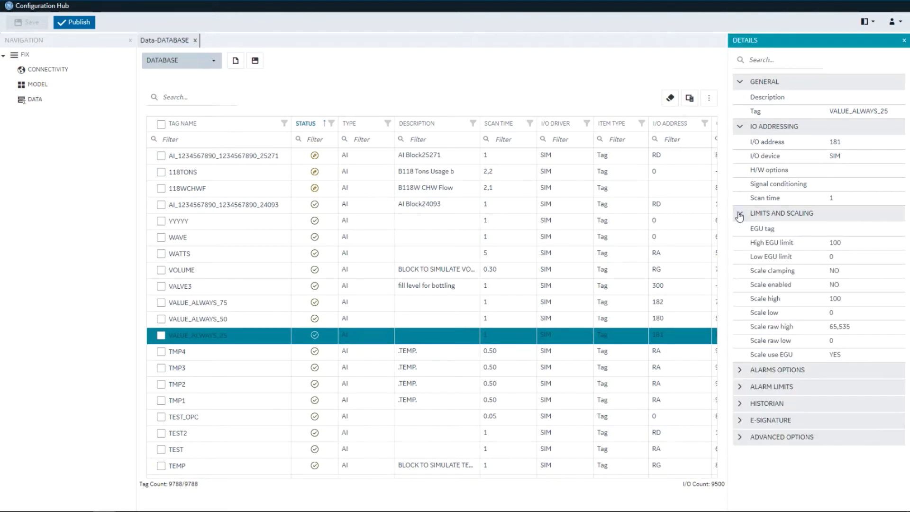
# Change VALUE_ALWAYS_25's High EGU limit from 100 to 1000 and save the database.
pyautogui.click(848, 244)
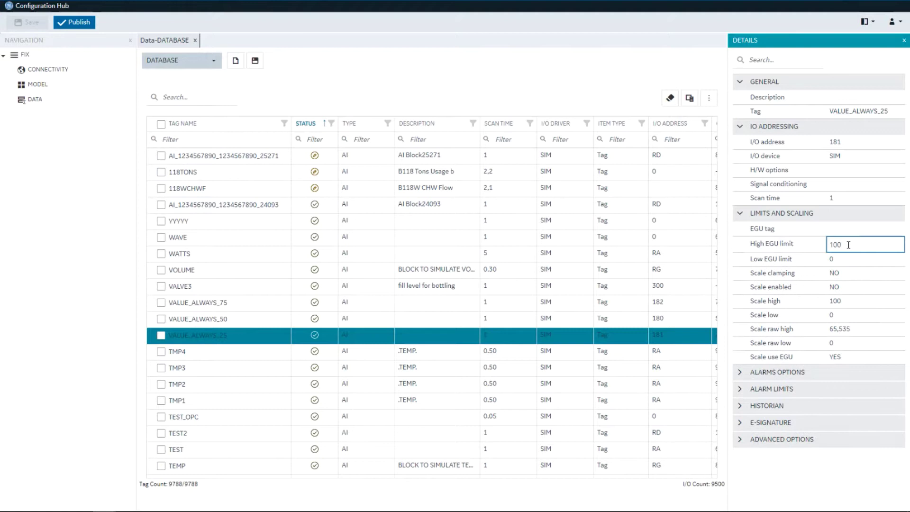
pyautogui.write('0')
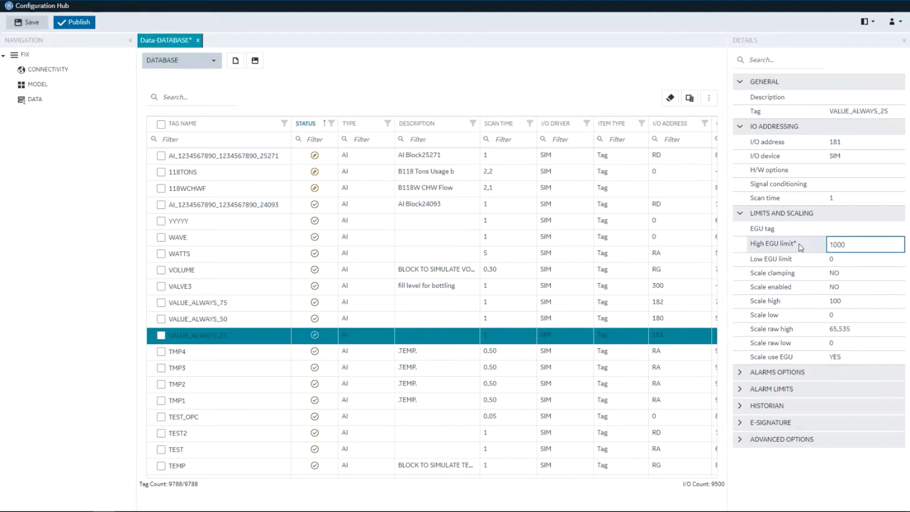
pyautogui.click(799, 243)
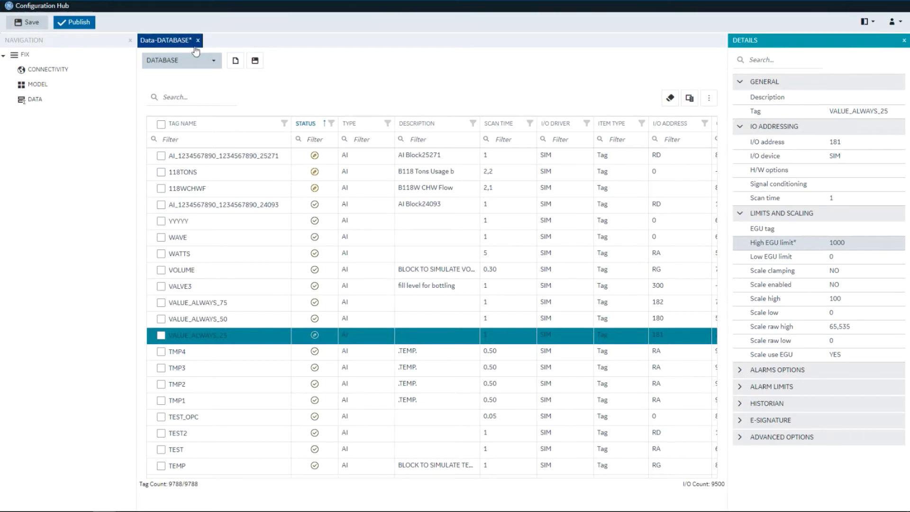
pyautogui.click(32, 22)
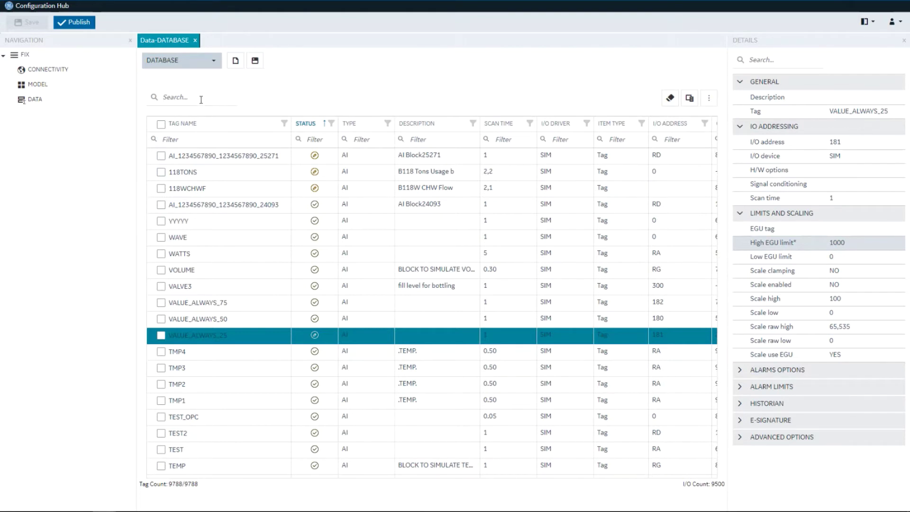
pyautogui.write('simulate')
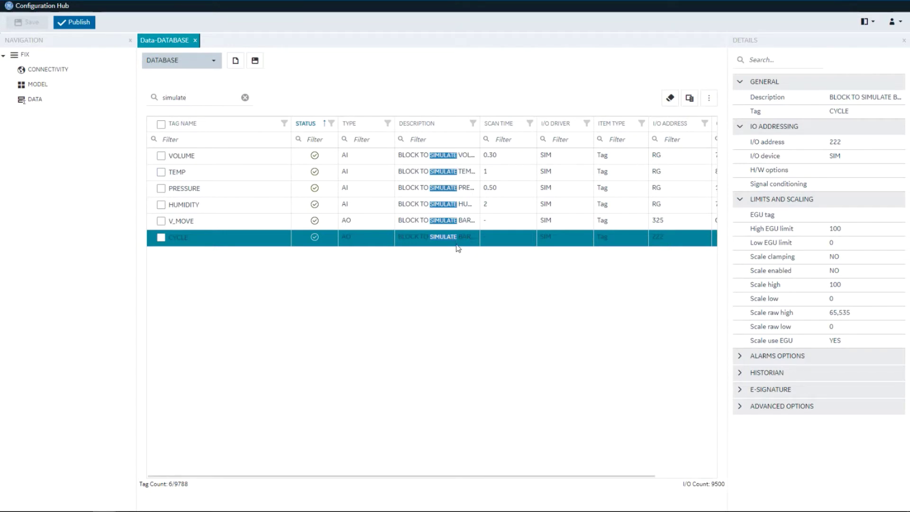
# Move to the TAG NAME filter field after searching for 'simulate'.
pyautogui.click(192, 141)
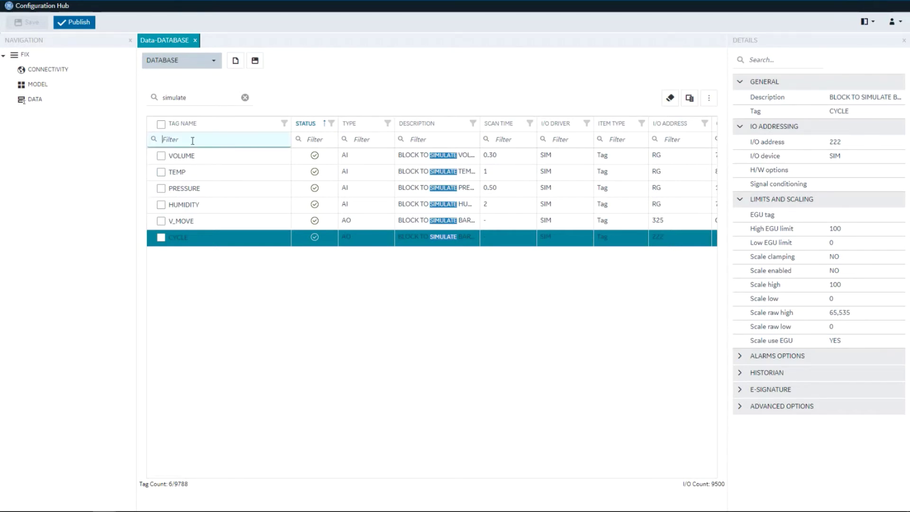
pyautogui.write('v')
# Review the tag-name filter conditions (contains, starts with, equals) without changing them.
pyautogui.click(153, 139)
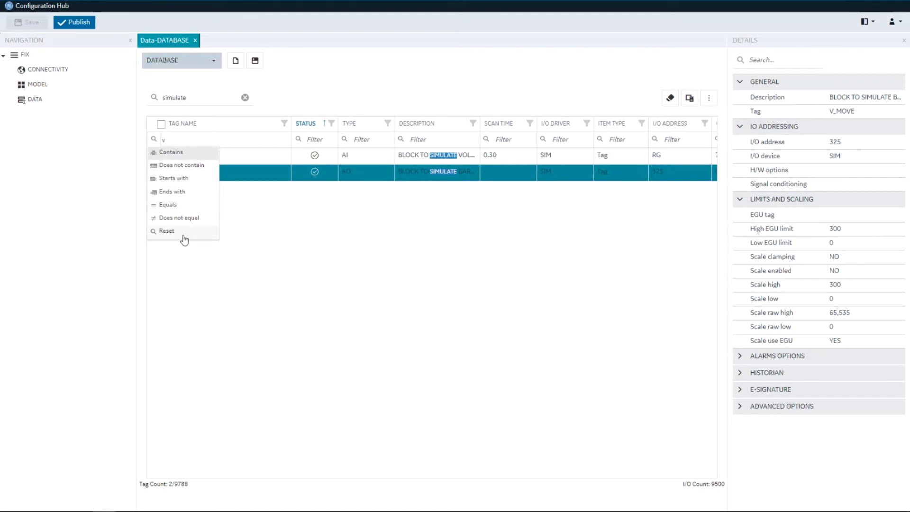
pyautogui.click(288, 99)
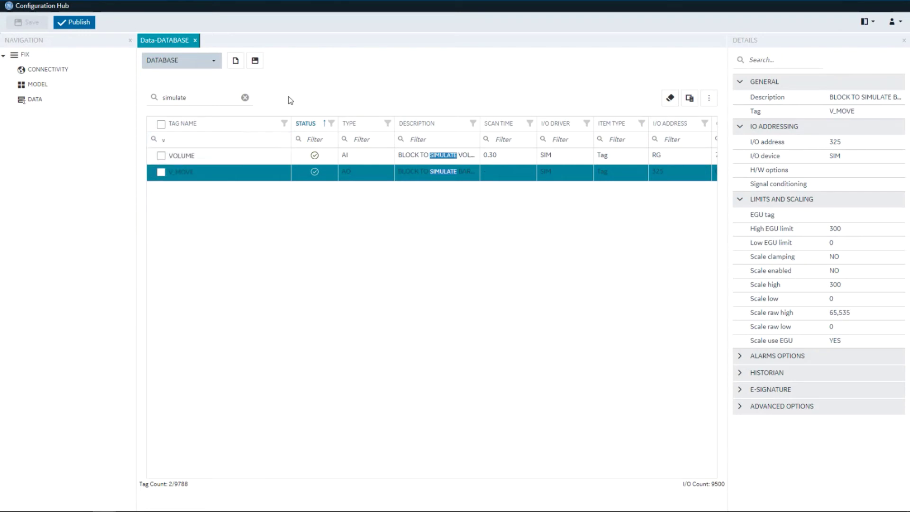
pyautogui.click(154, 140)
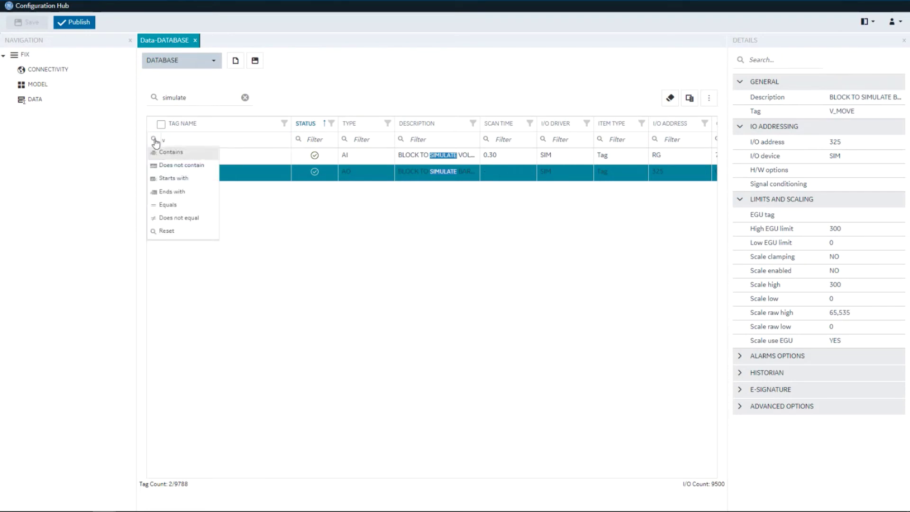
pyautogui.click(270, 155)
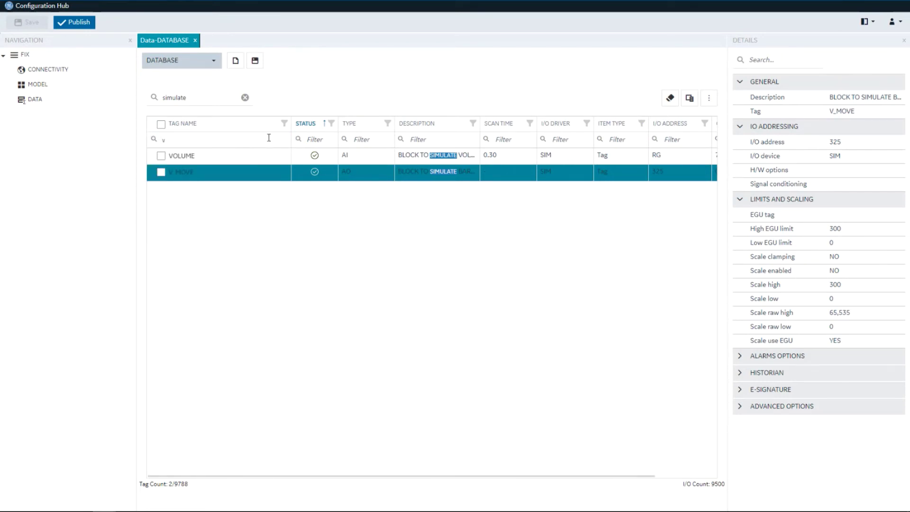
# Filter the TYPE column to AI tags only, leaving VOLUME.
pyautogui.click(388, 125)
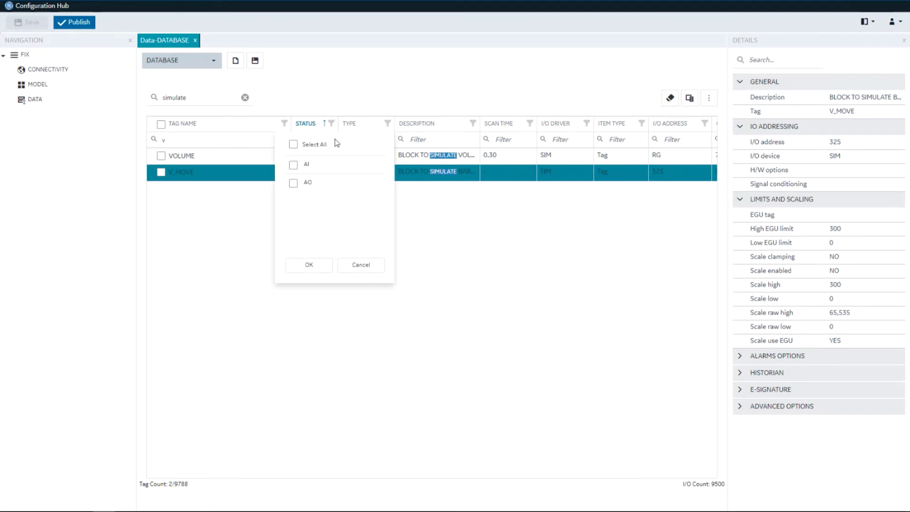
pyautogui.click(293, 166)
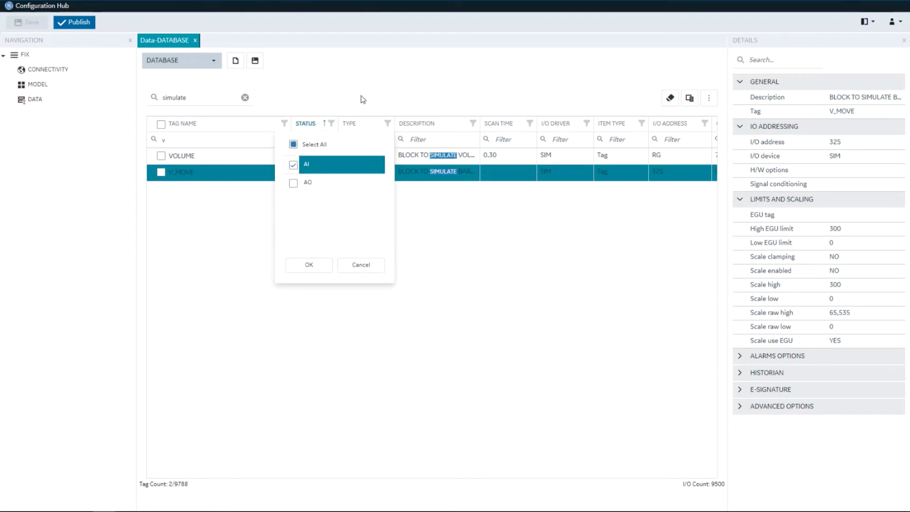
pyautogui.click(318, 268)
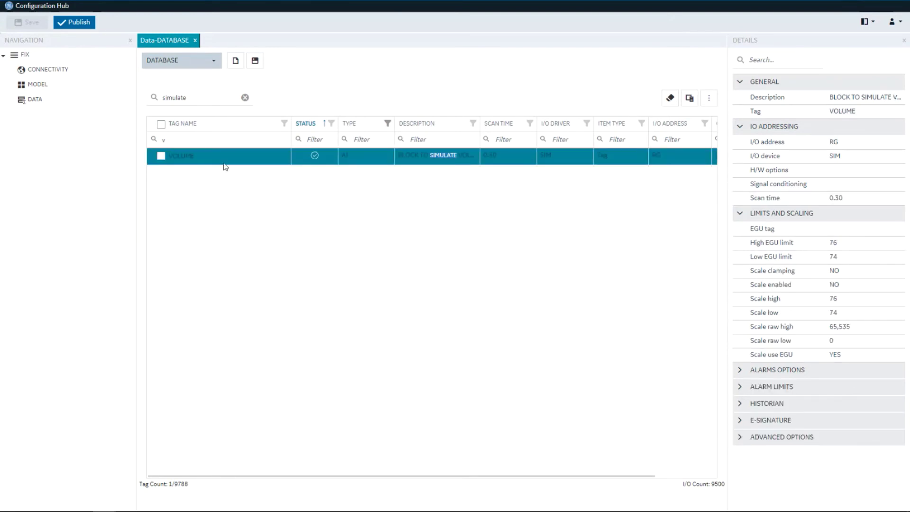
# Clear all column filters so all 9788 tags are listed.
pyautogui.moveTo(432, 313)
pyautogui.moveTo(241, 134)
pyautogui.click(670, 98)
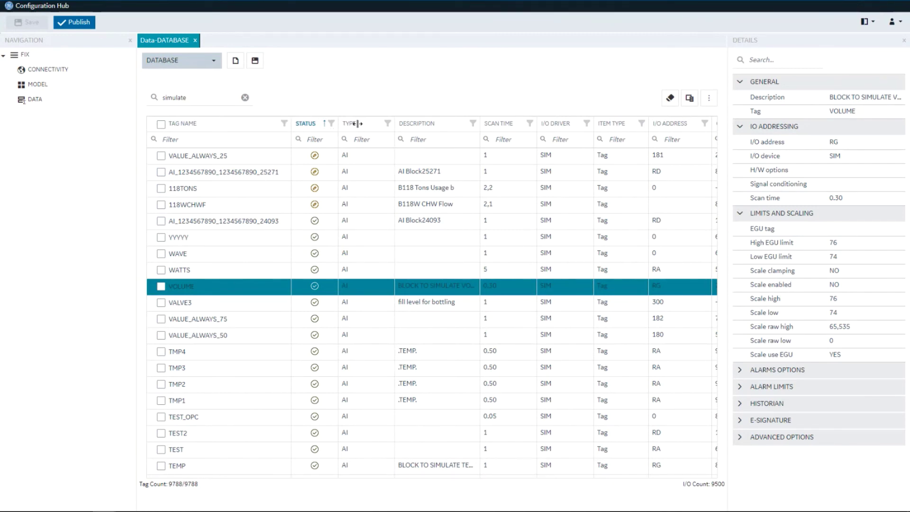
# Drag the TAG NAME column border to widen the column.
pyautogui.moveTo(326, 129); pyautogui.dragTo(397, 129)
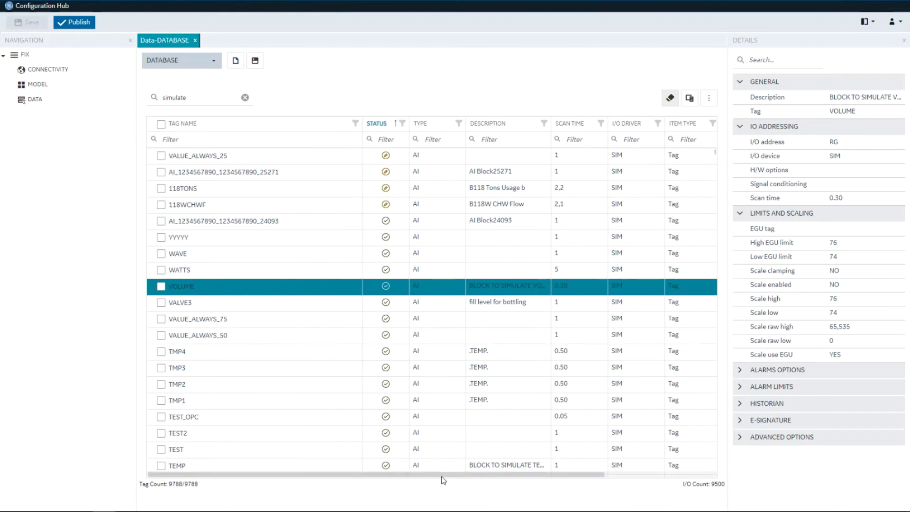
pyautogui.hscroll(3, 443, 475)
pyautogui.hscroll(-2, 435, 467)
pyautogui.hscroll(-2, 436, 467)
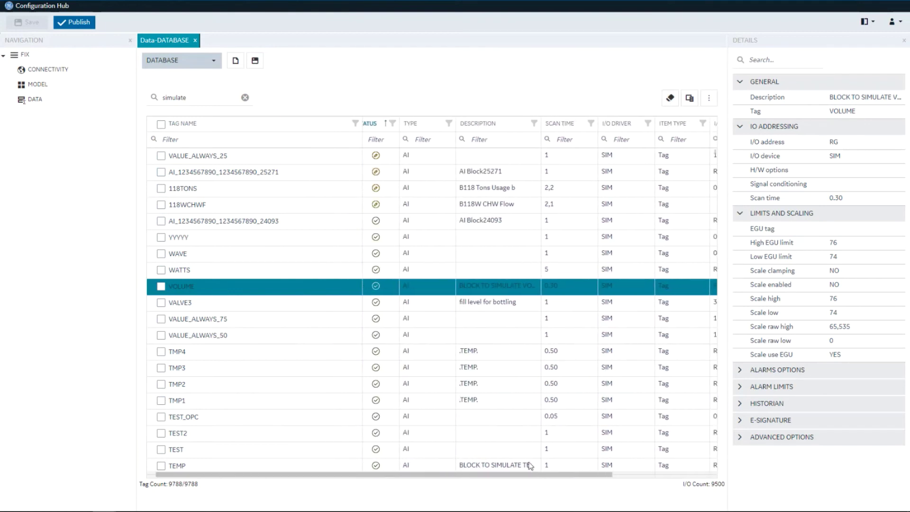
pyautogui.hscroll(2, 547, 463)
pyautogui.hscroll(-2, 547, 462)
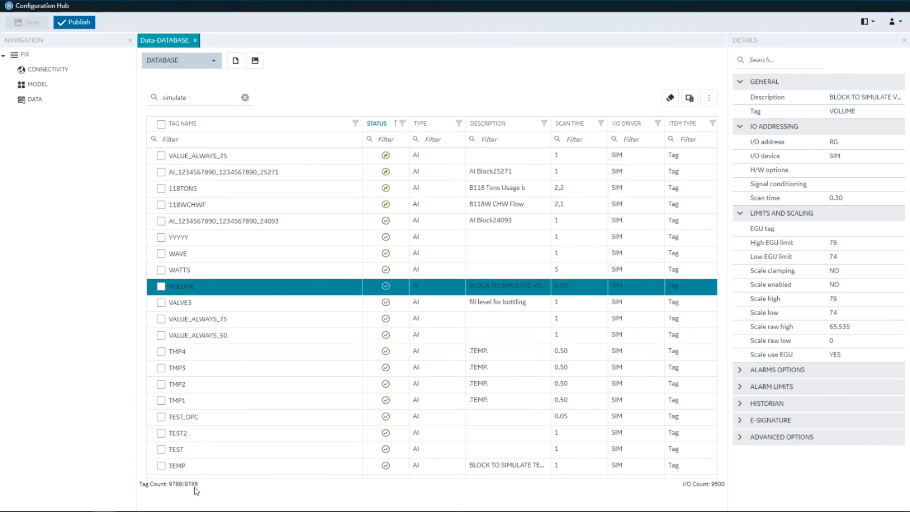
# Re-run the 'simulate' search to show 6 of 9788 tags.
pyautogui.doubleClick(216, 99)
pyautogui.write('simulate')
pyautogui.press('Return')
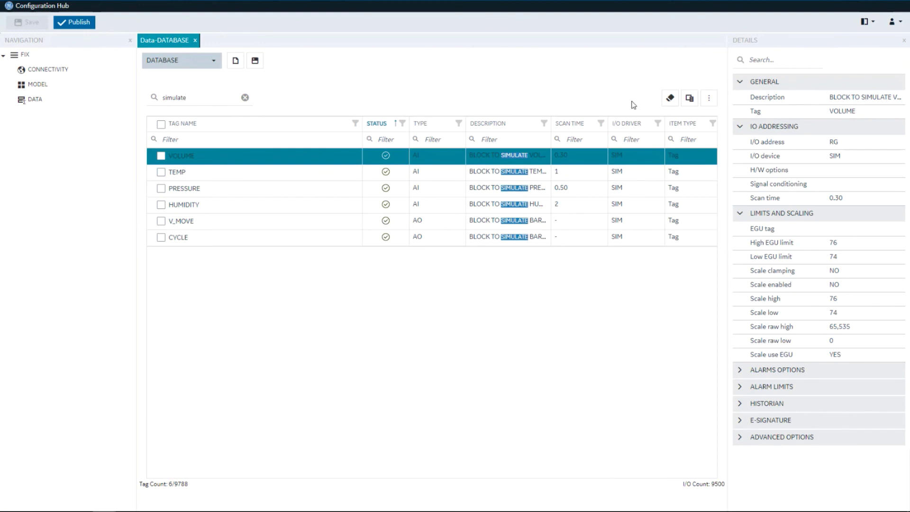
# Show the grid's tag actions menu: Create, Add Object Instance, Duplicate, Delete.
pyautogui.click(710, 100)
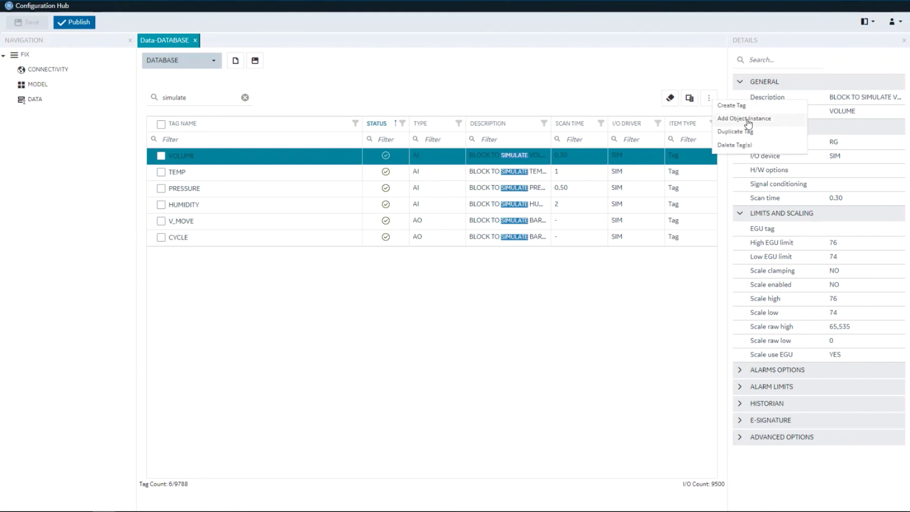